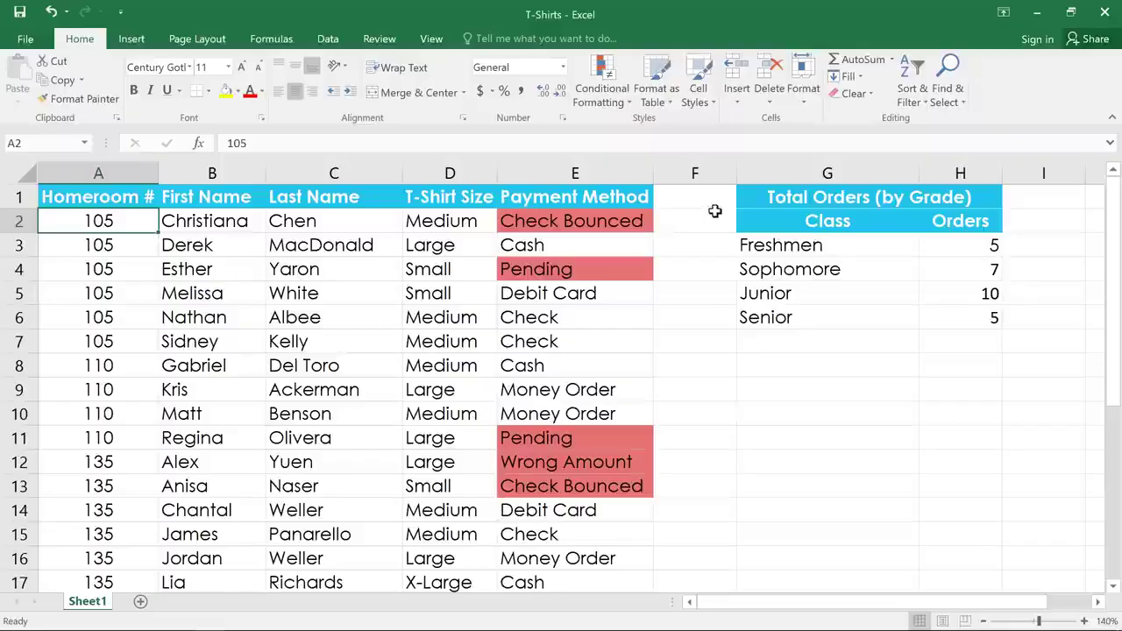
# Step: Sort the order list by Last Name, first A to Z, then Z to A
pyautogui.click(917, 96)
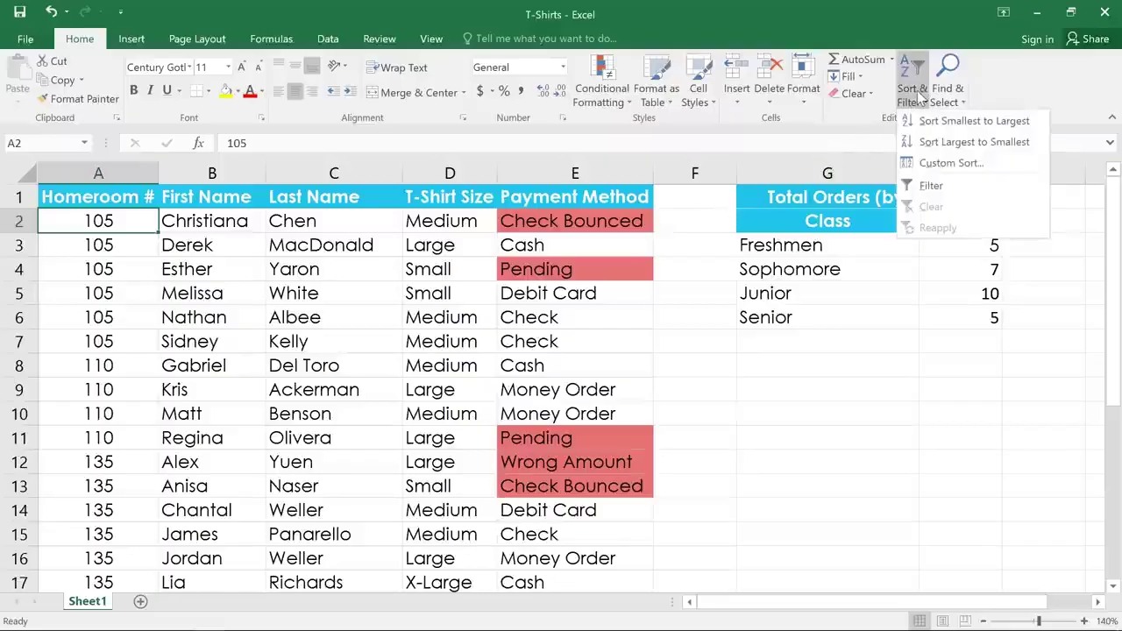
pyautogui.click(328, 40)
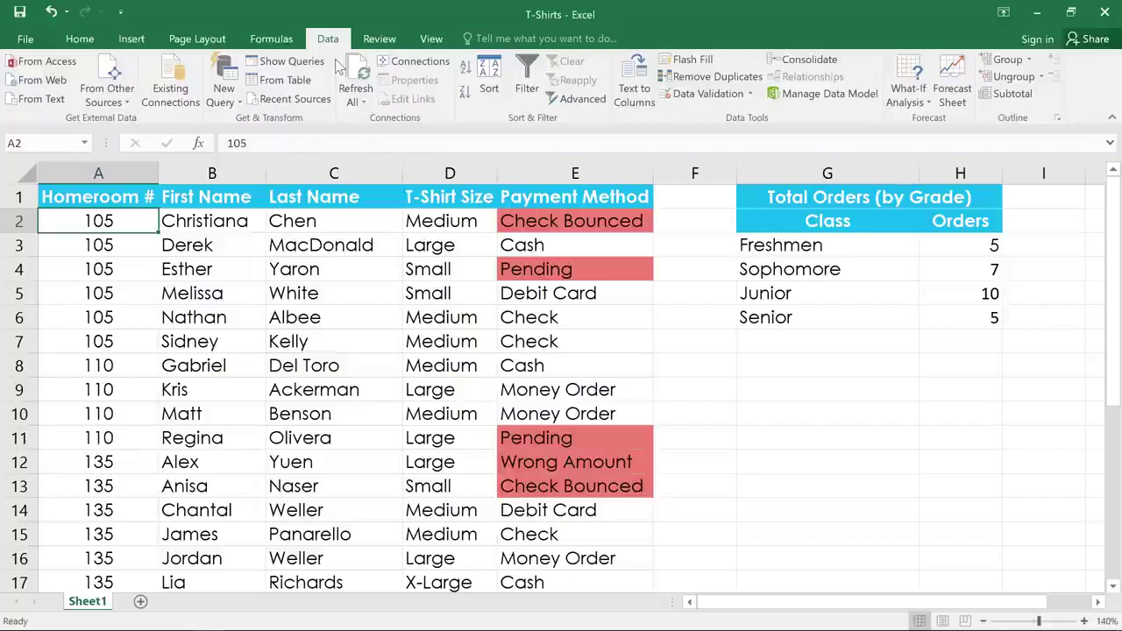
pyautogui.click(337, 221)
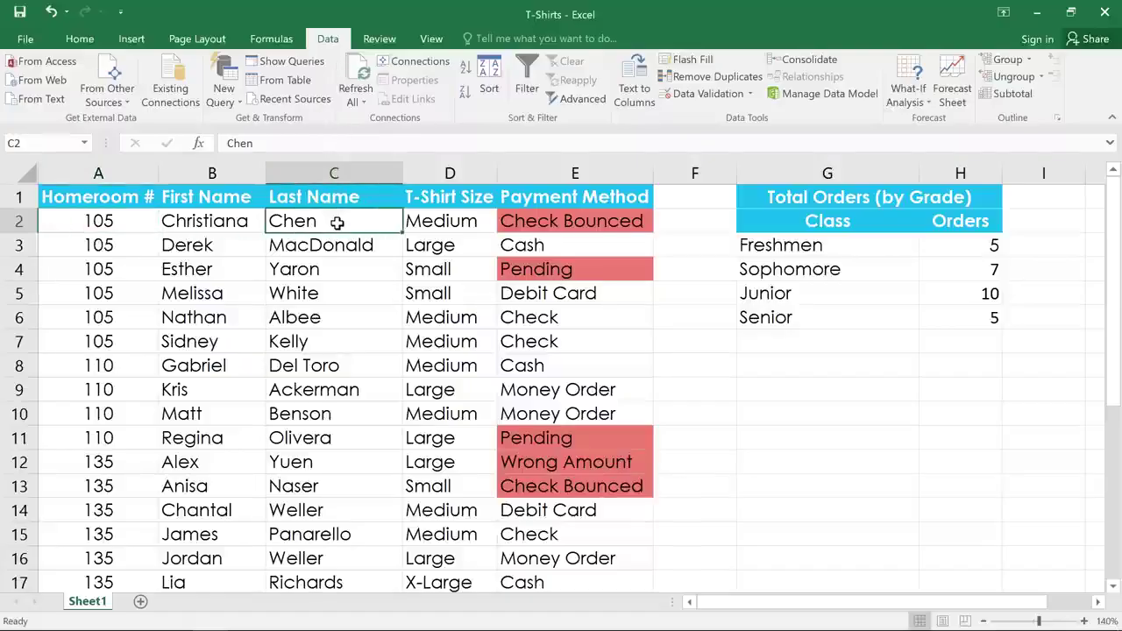
pyautogui.click(465, 76)
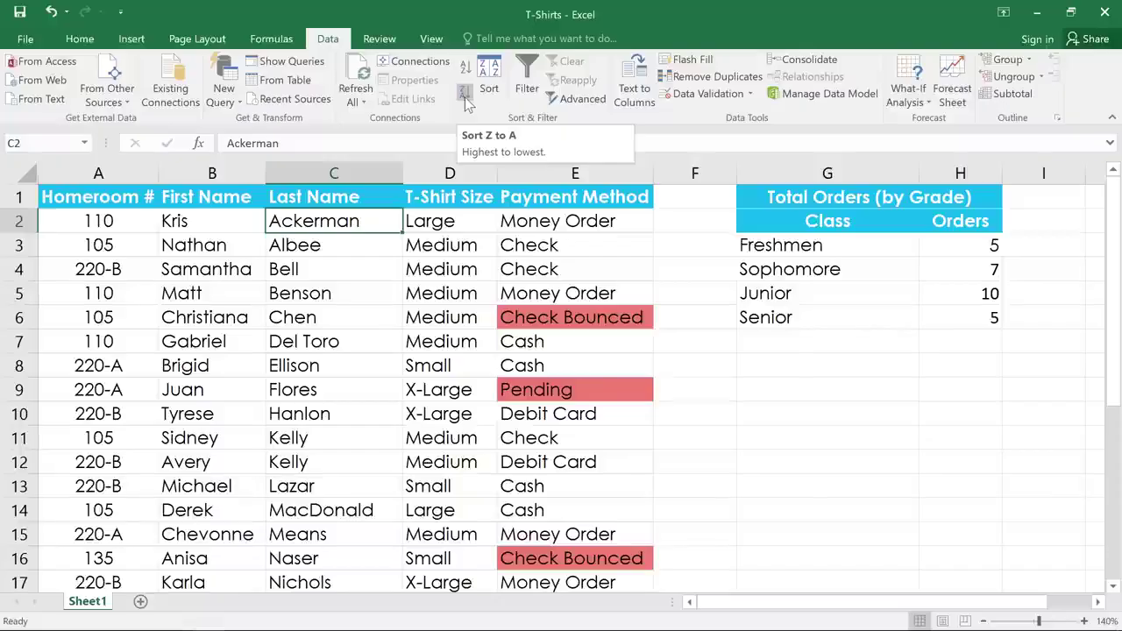
pyautogui.click(466, 96)
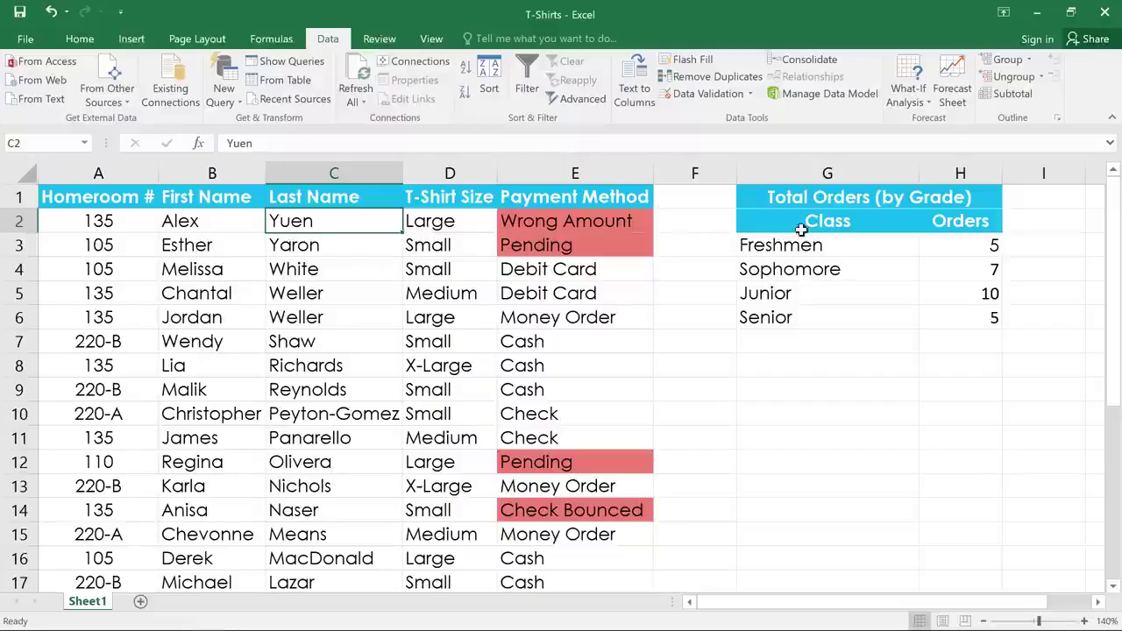
pyautogui.click(939, 243)
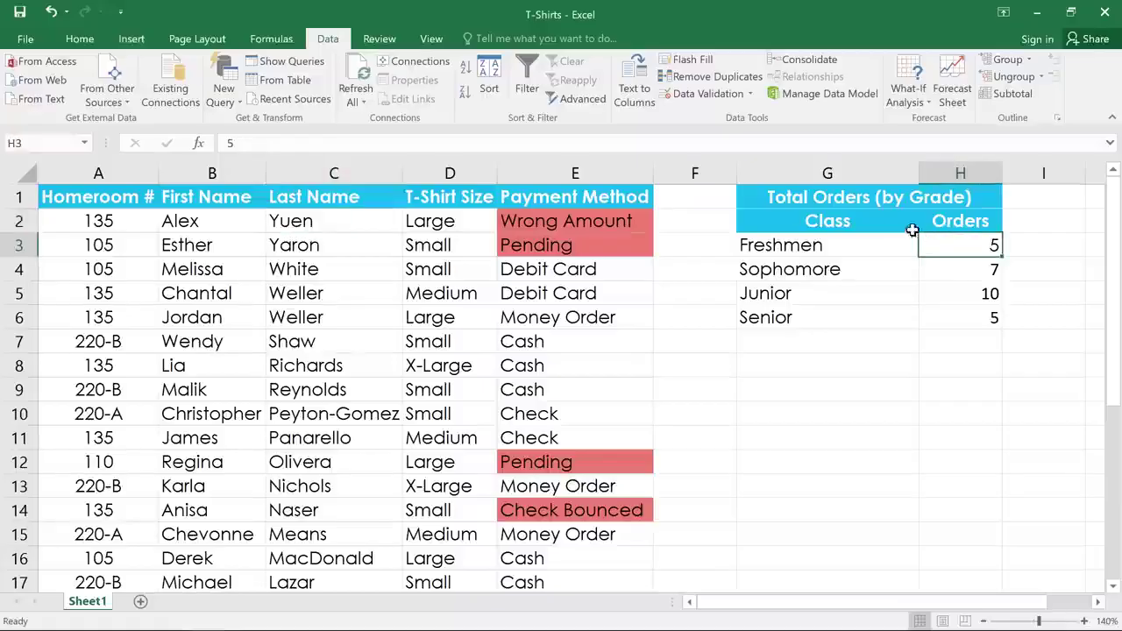
pyautogui.click(467, 75)
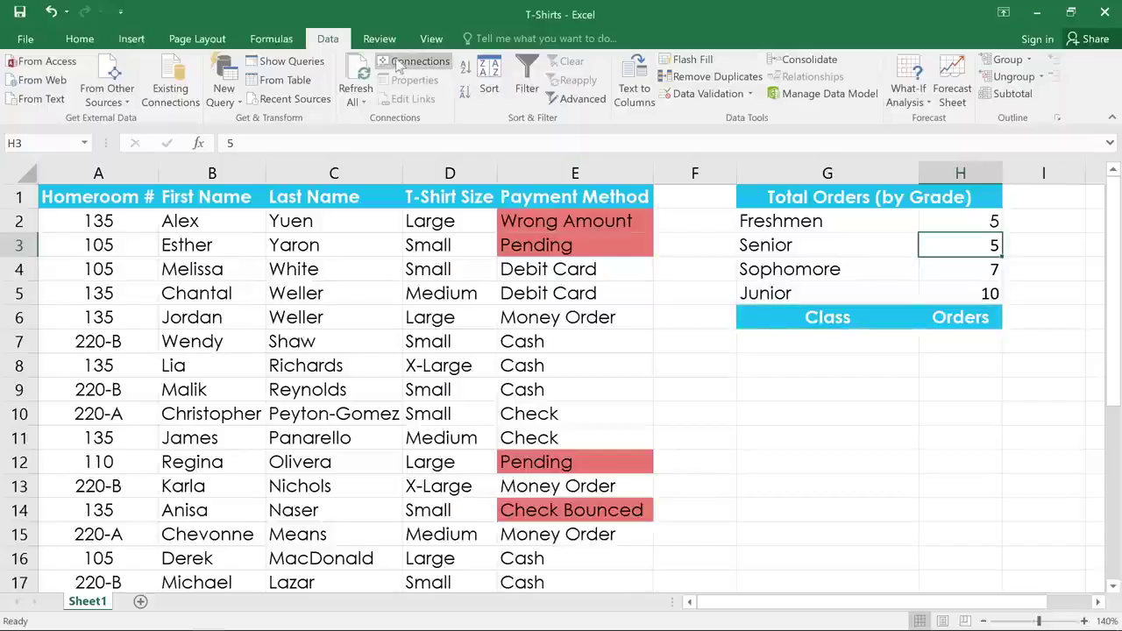
pyautogui.click(55, 12)
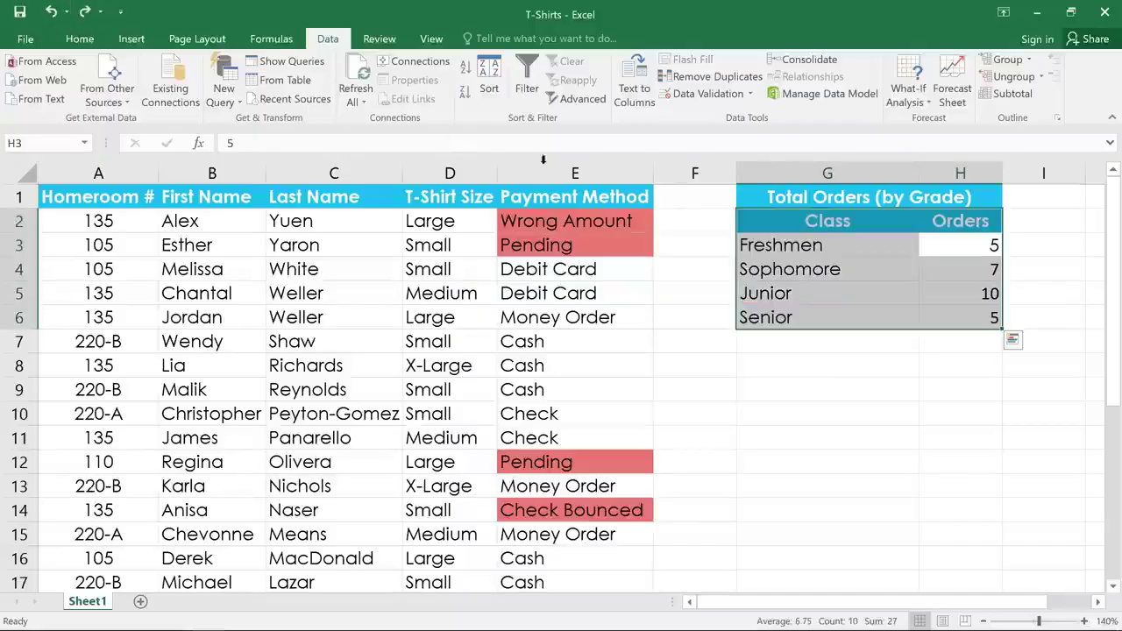
pyautogui.click(796, 220)
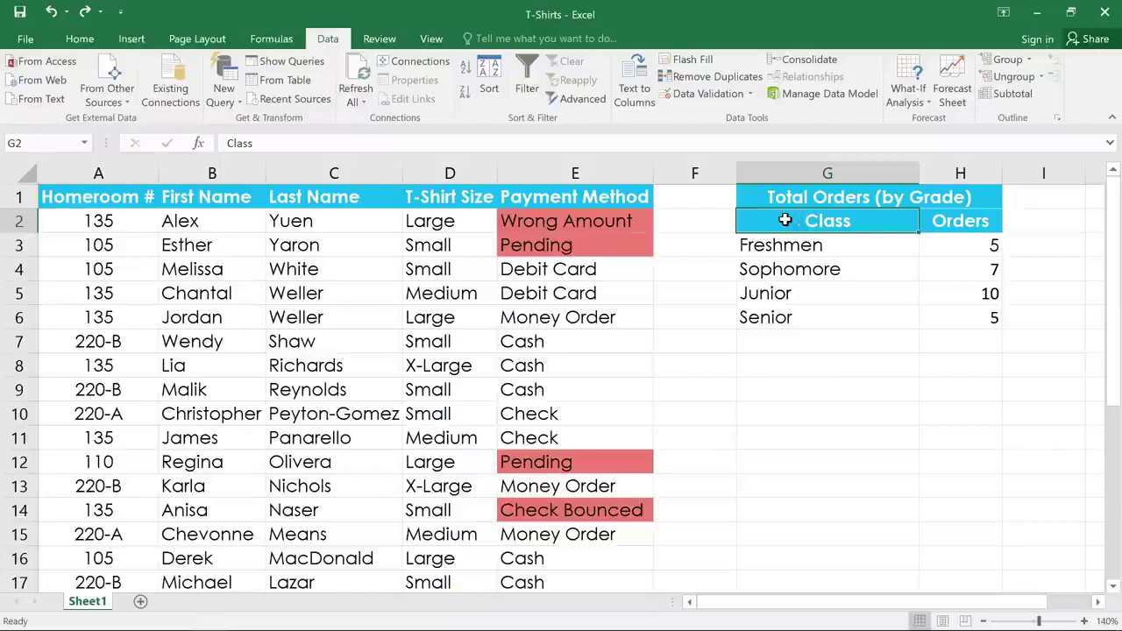
# Step: Sort the grade summary G2:H6, with headers, by Orders from Largest to Smallest
pyautogui.moveTo(764, 221); pyautogui.dragTo(948, 317)
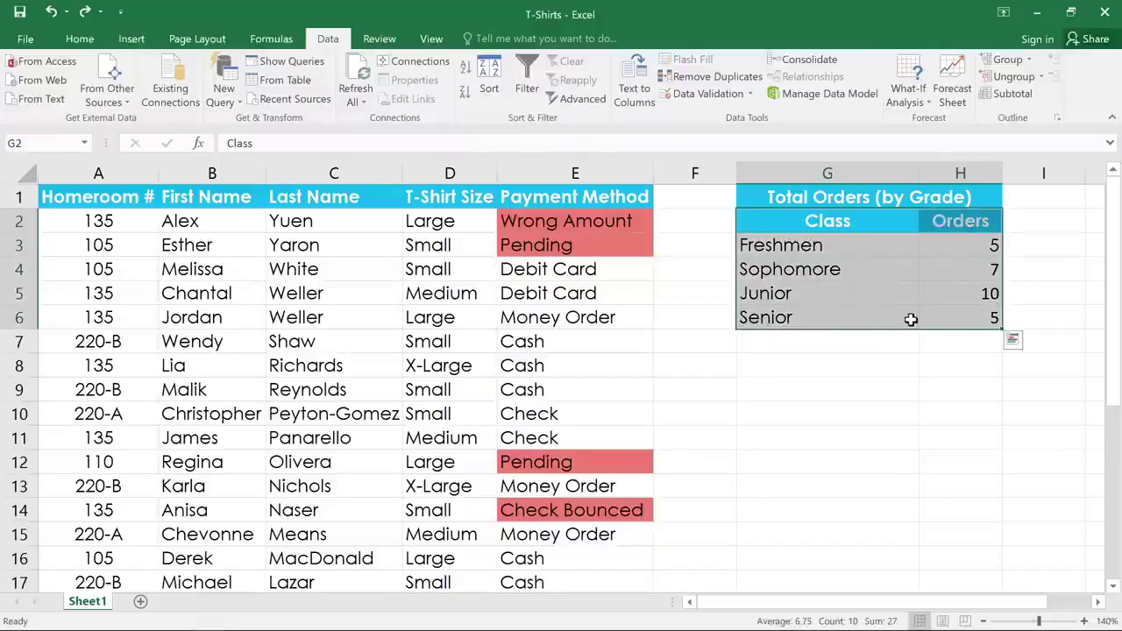
pyautogui.click(488, 88)
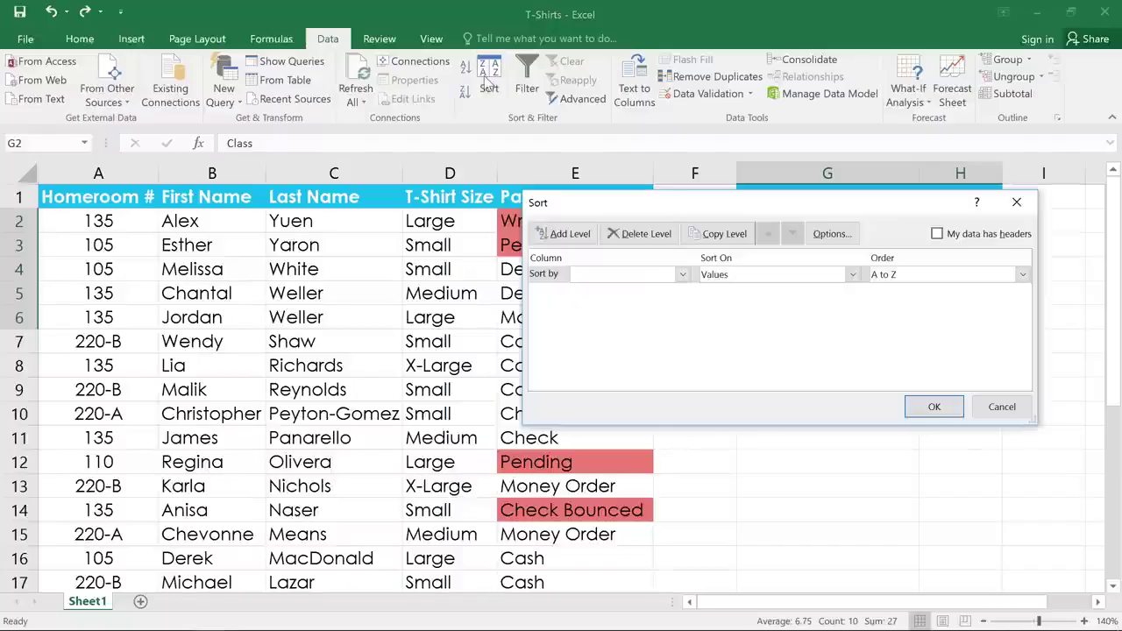
pyautogui.click(937, 234)
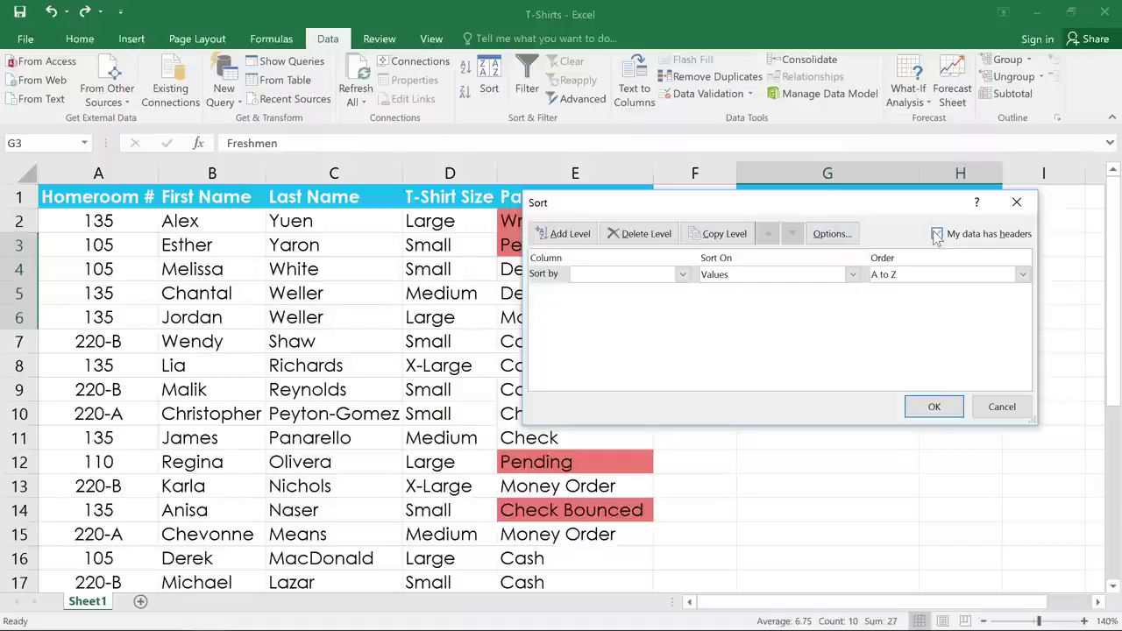
pyautogui.click(682, 274)
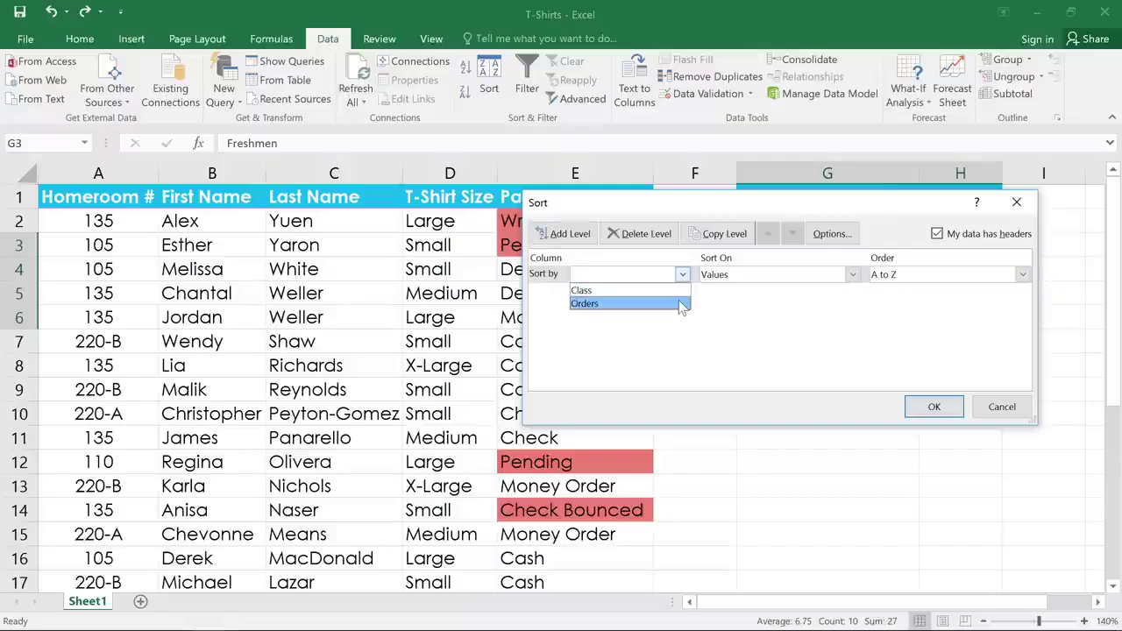
pyautogui.click(678, 302)
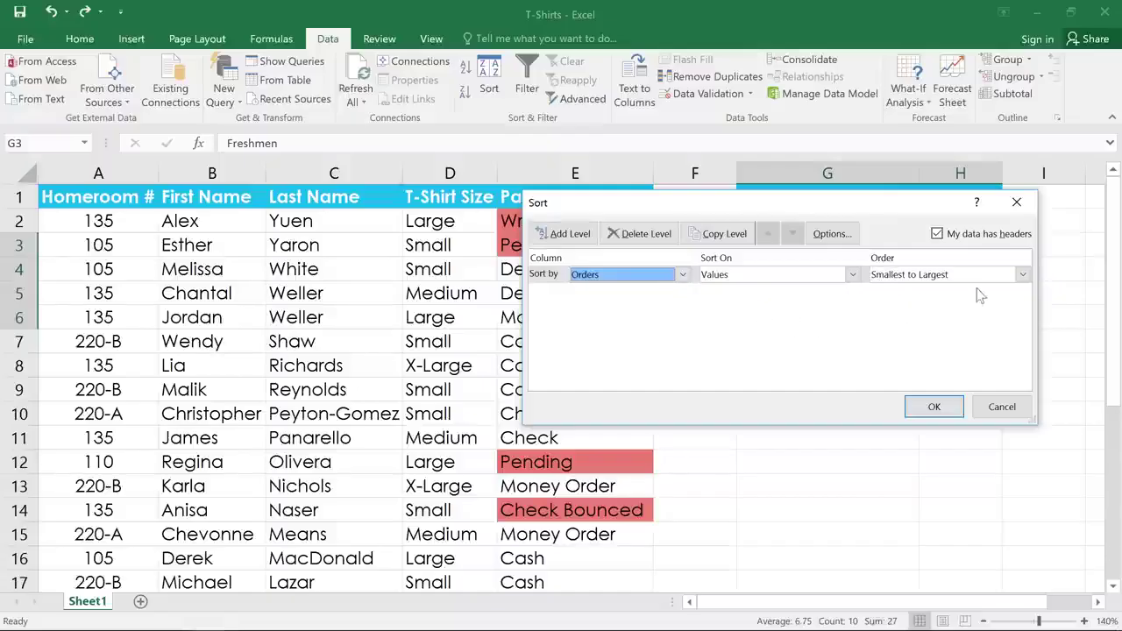
pyautogui.click(1023, 275)
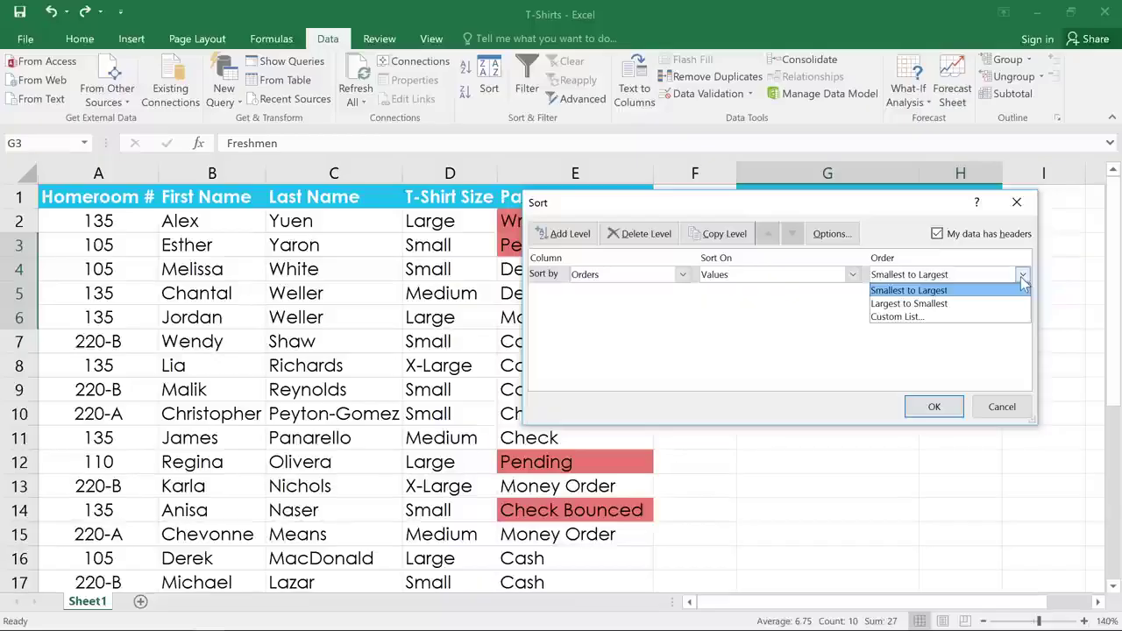
pyautogui.click(1004, 303)
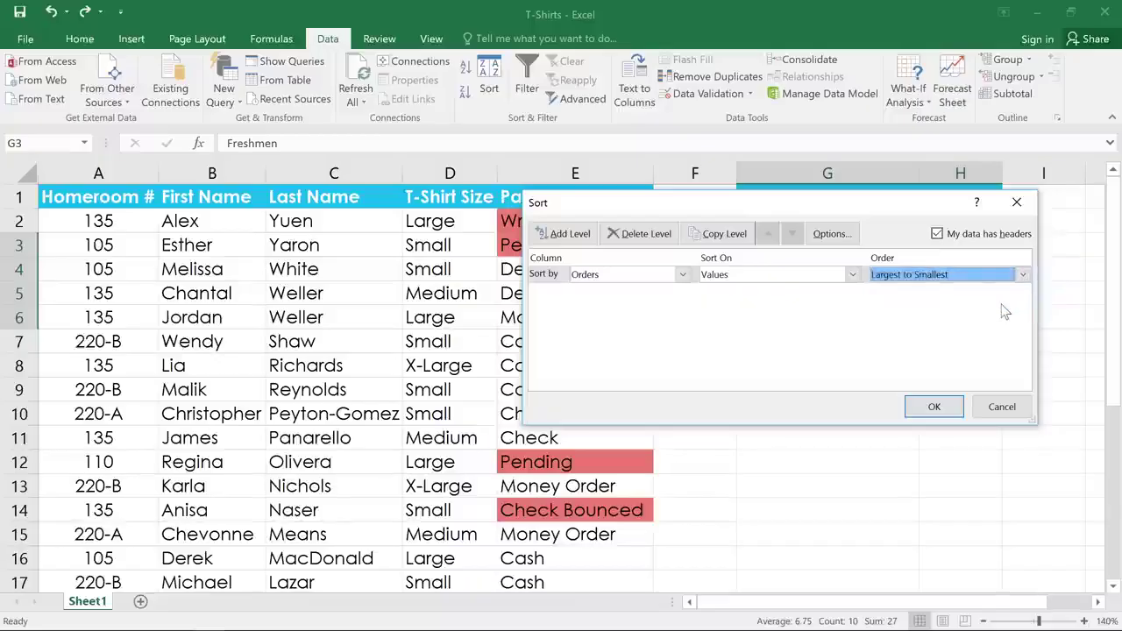
pyautogui.click(949, 403)
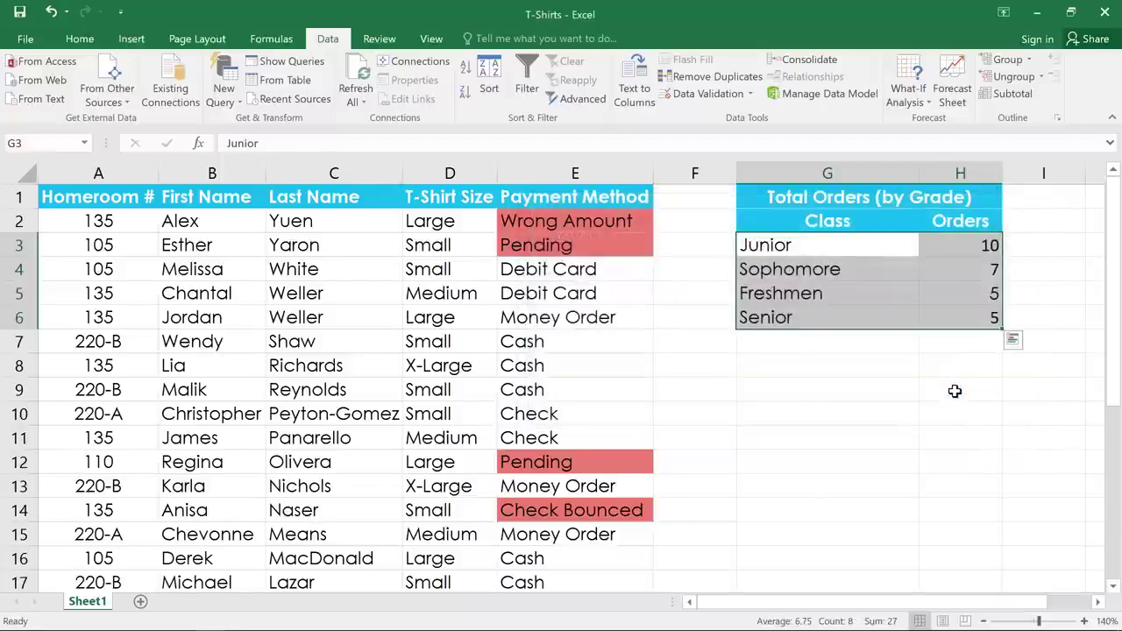
# Step: Sort the orders A to Z by T-Shirt Size and review the sorted list
pyautogui.click(960, 345)
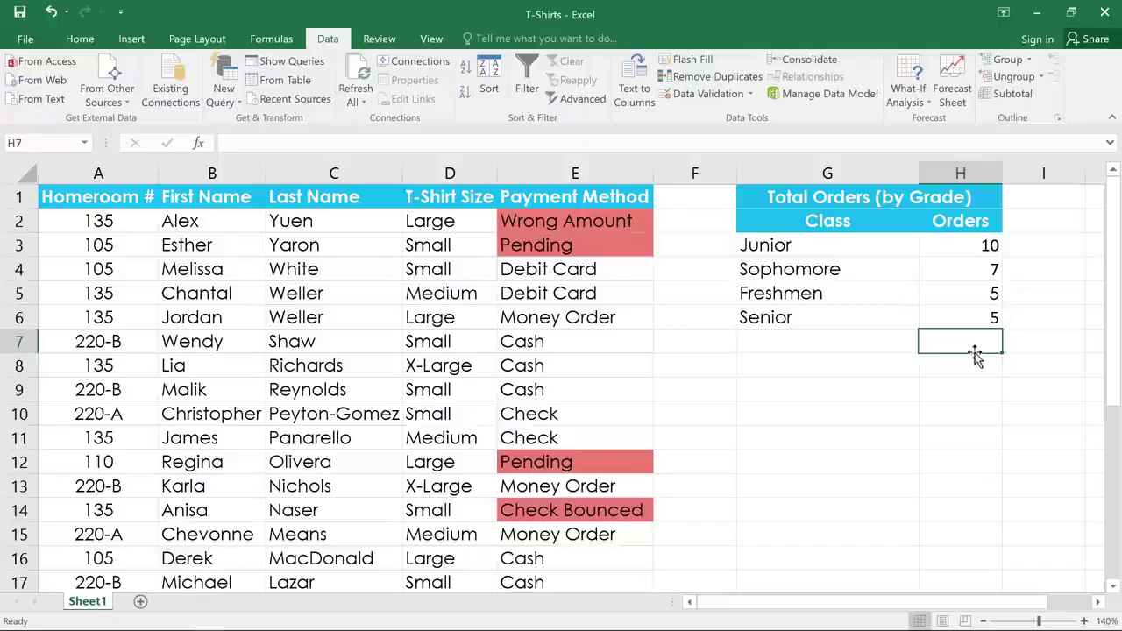
pyautogui.click(475, 224)
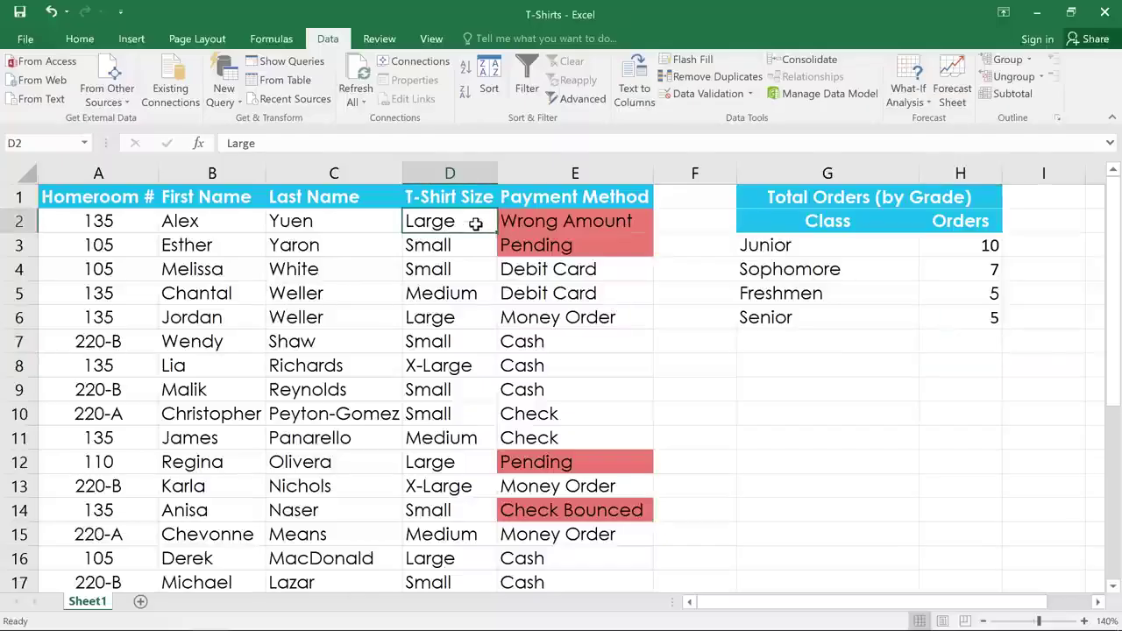
pyautogui.click(468, 67)
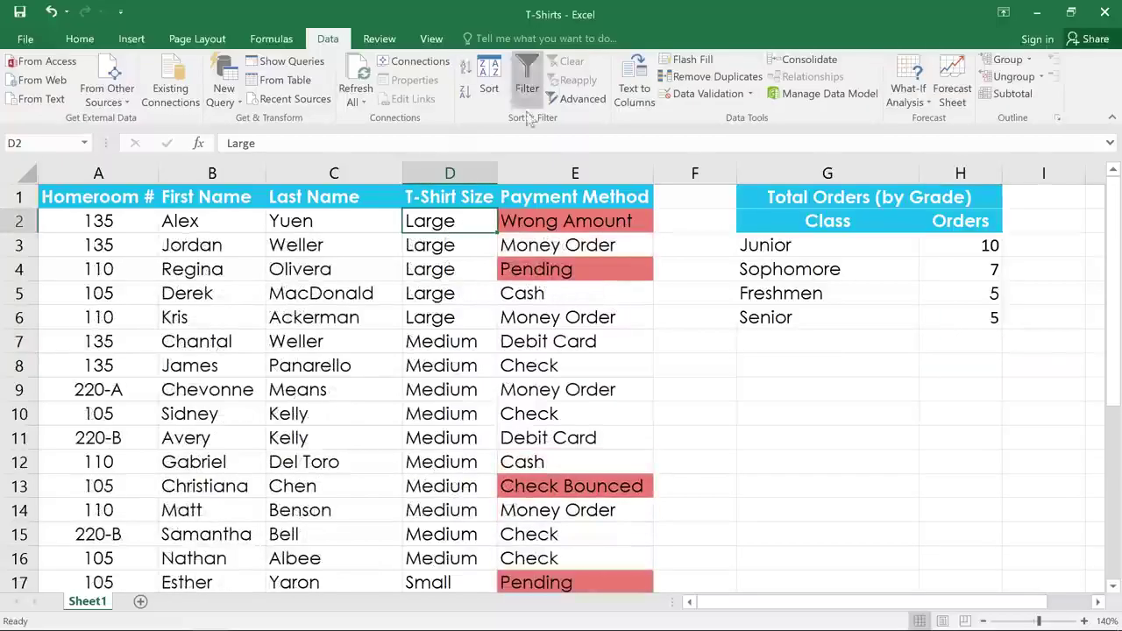
pyautogui.scroll(-4, 1114, 596)
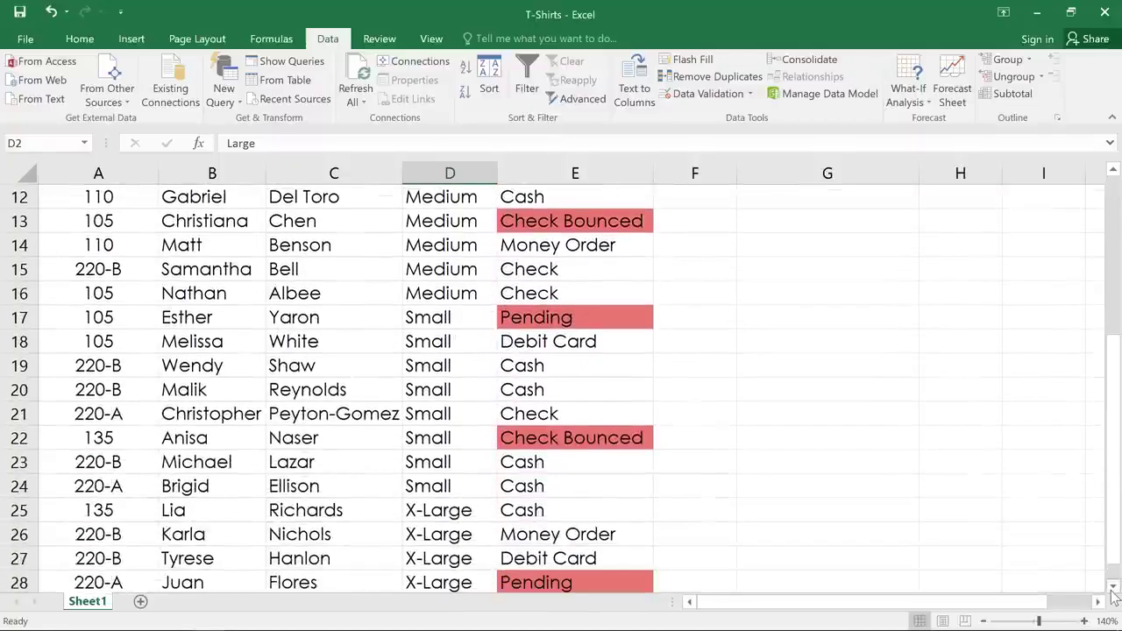
pyautogui.moveTo(1114, 557); pyautogui.dragTo(1117, 399)
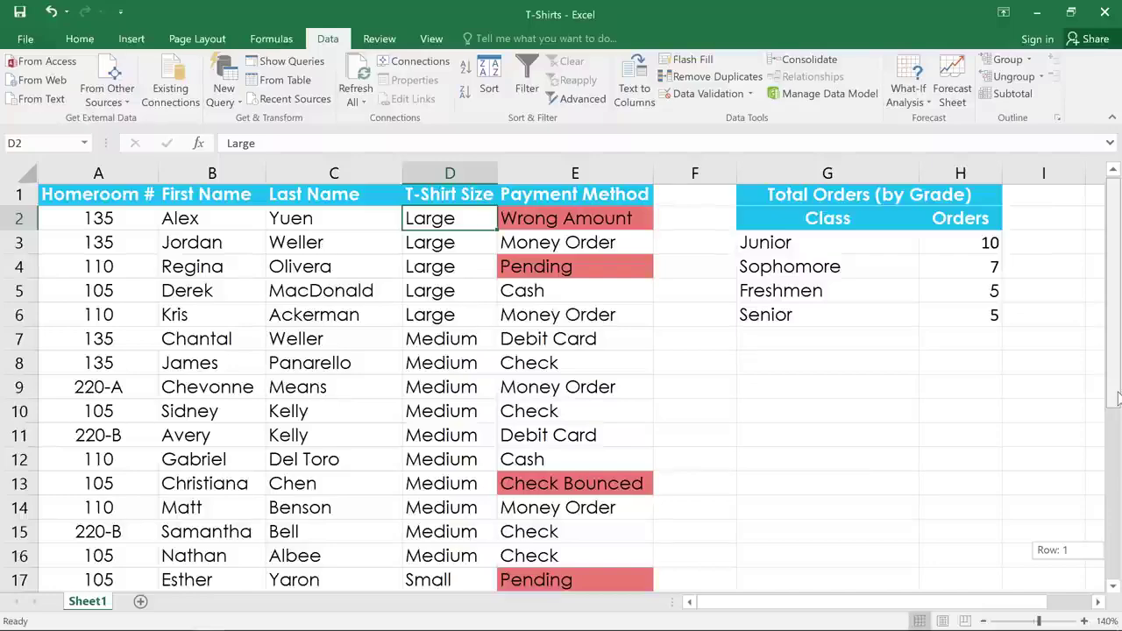
pyautogui.moveTo(1117, 399); pyautogui.dragTo(1117, 396)
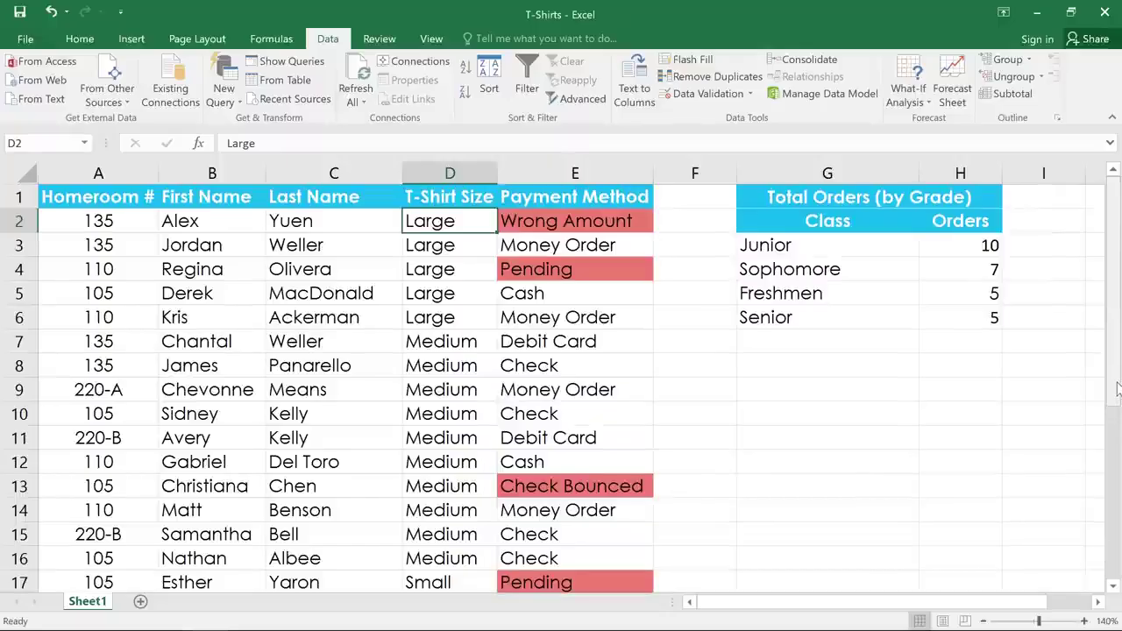
# Step: Add a custom sort list of sizes: Small, Medium, Large, X-Large
pyautogui.click(496, 88)
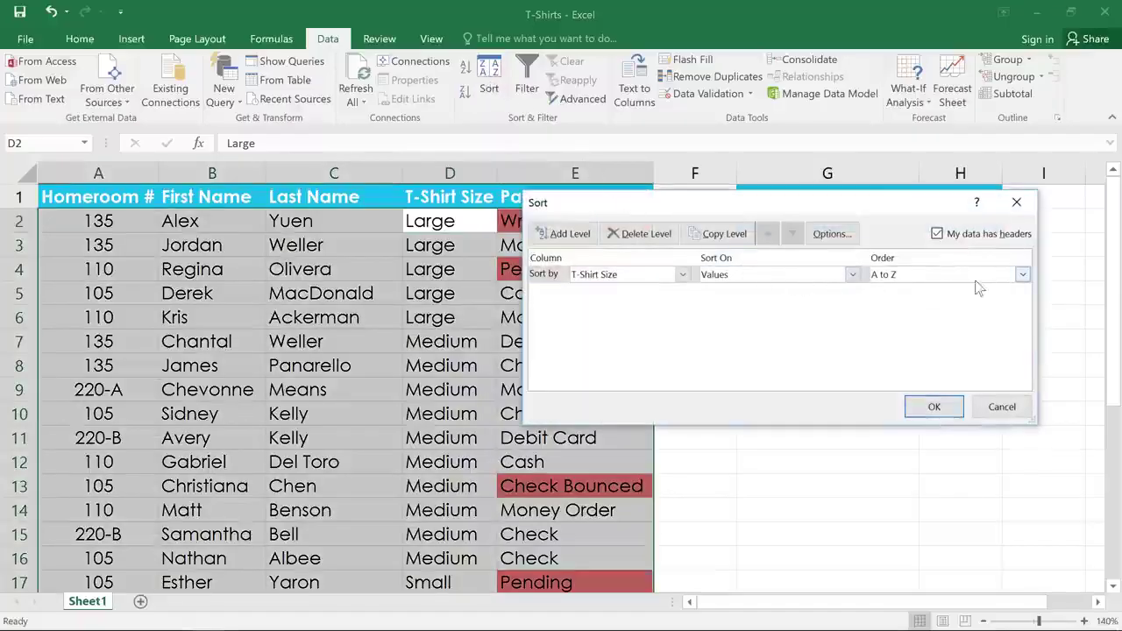
pyautogui.click(1022, 275)
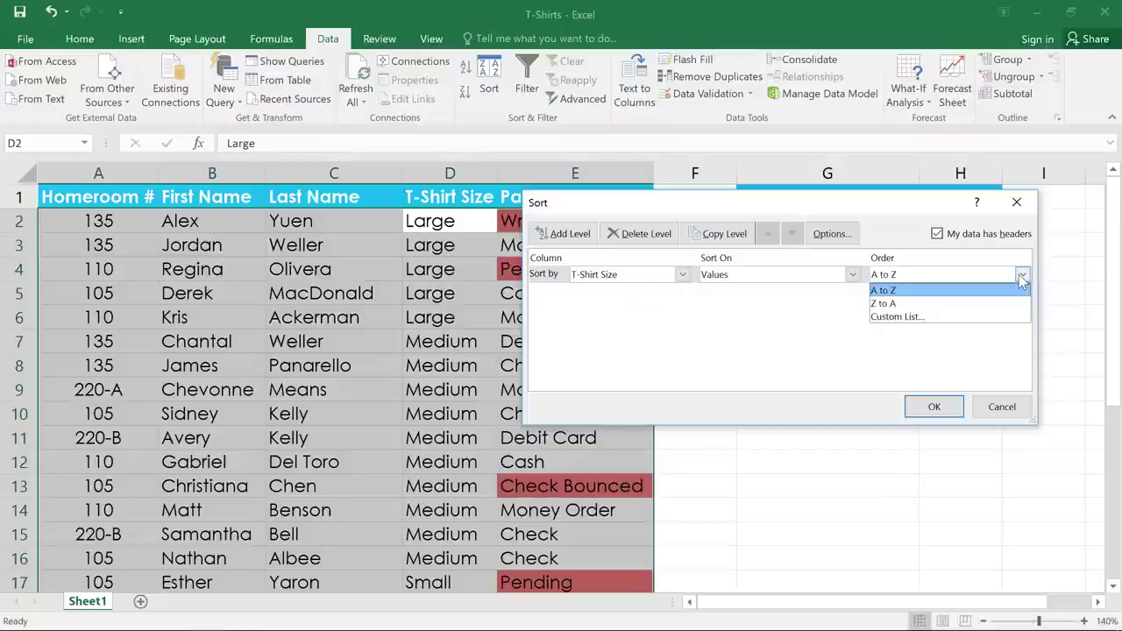
pyautogui.click(1008, 317)
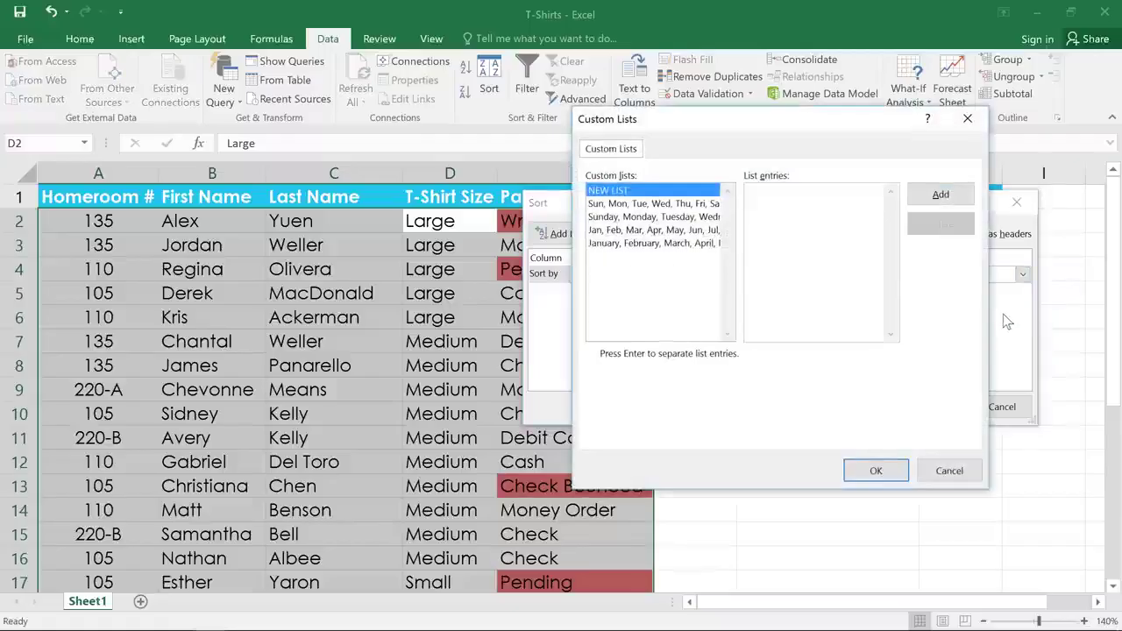
pyautogui.click(833, 215)
pyautogui.write('Small')
pyautogui.press('Return')
pyautogui.write('Medium')
pyautogui.press('Return')
pyautogui.write('Large')
pyautogui.press('Return')
pyautogui.write('X-Large')
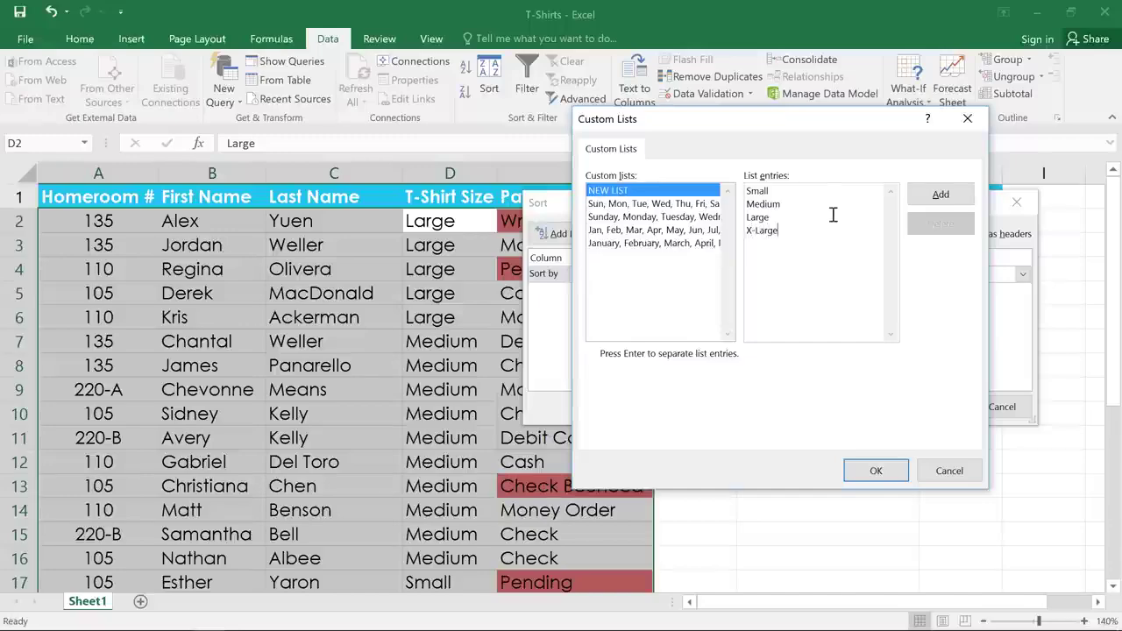
pyautogui.click(917, 201)
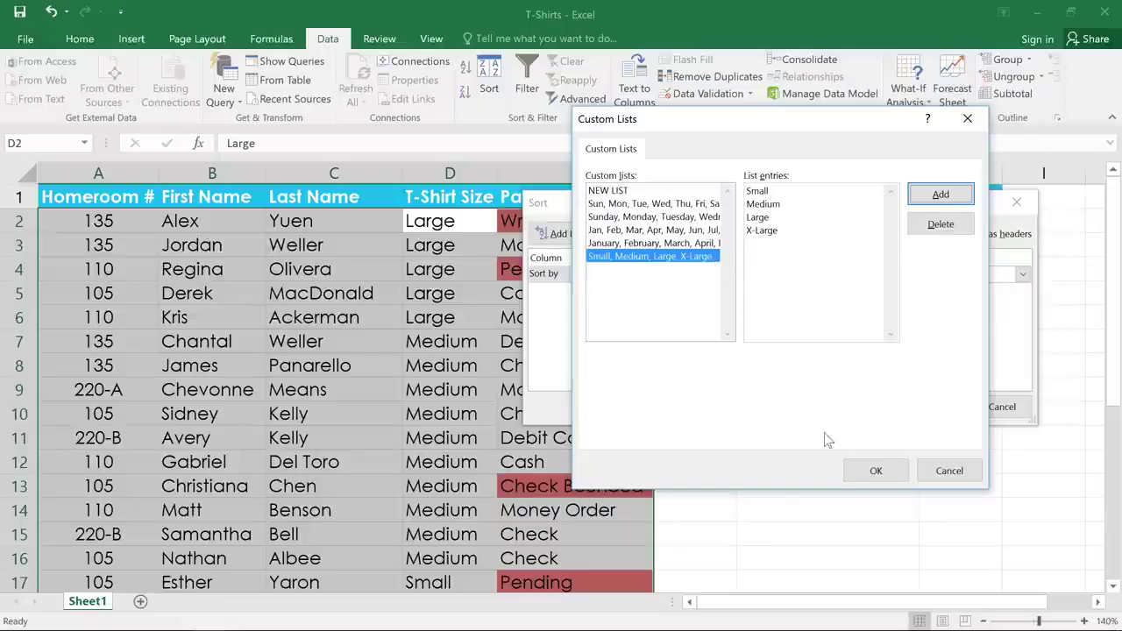
# Step: Apply the custom size order to the T-Shirt Size sort, putting Small first
pyautogui.click(858, 474)
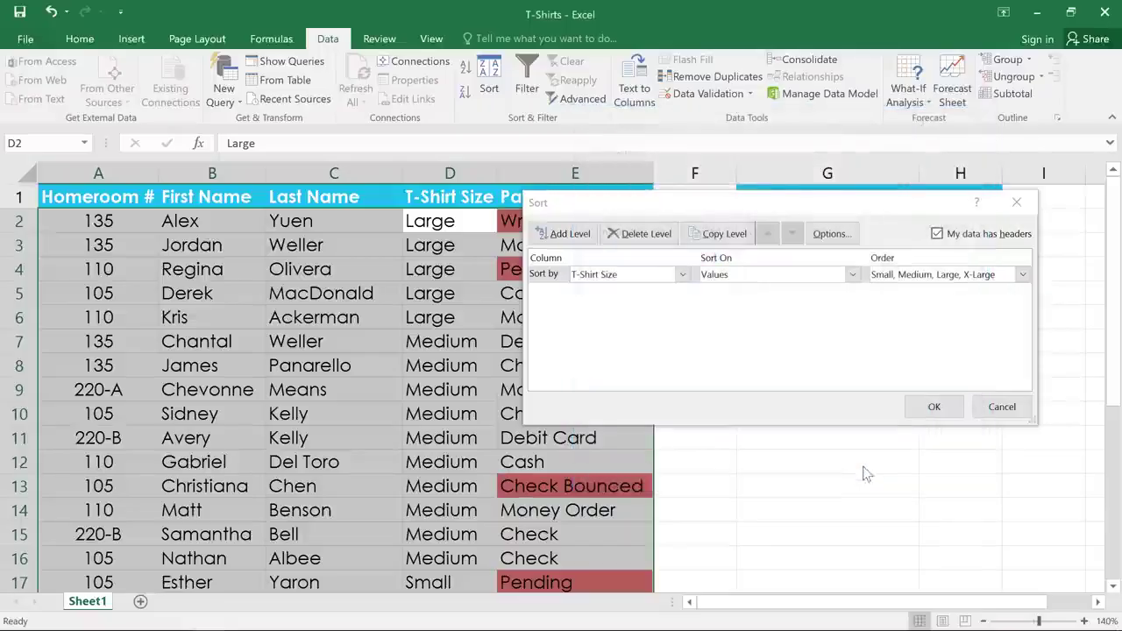
pyautogui.click(933, 408)
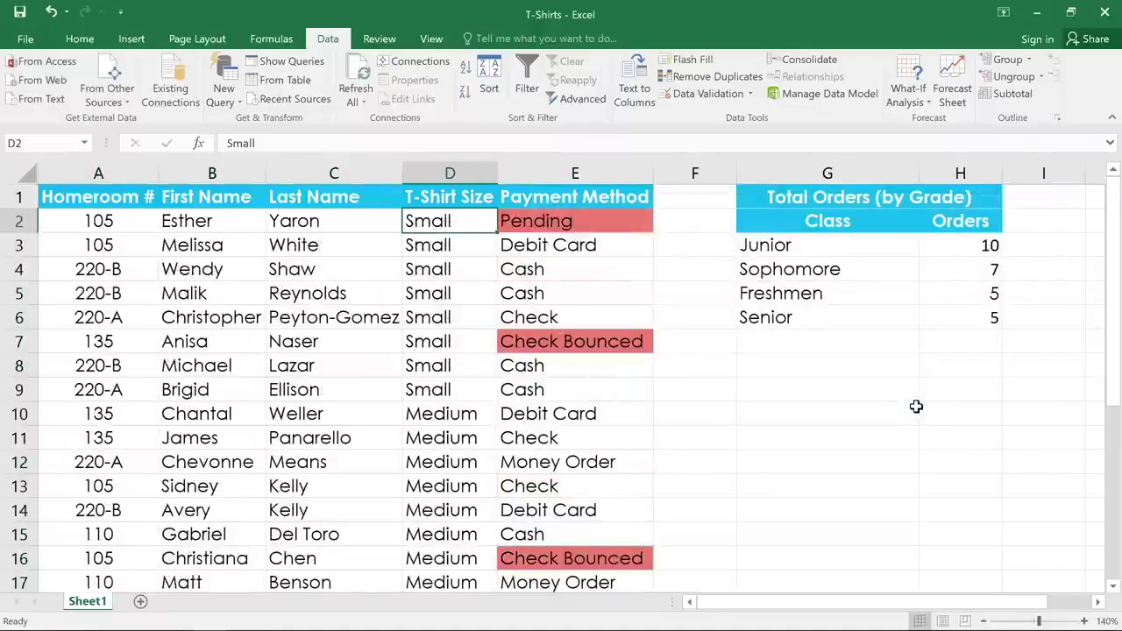
pyautogui.moveTo(1115, 385); pyautogui.dragTo(1117, 425)
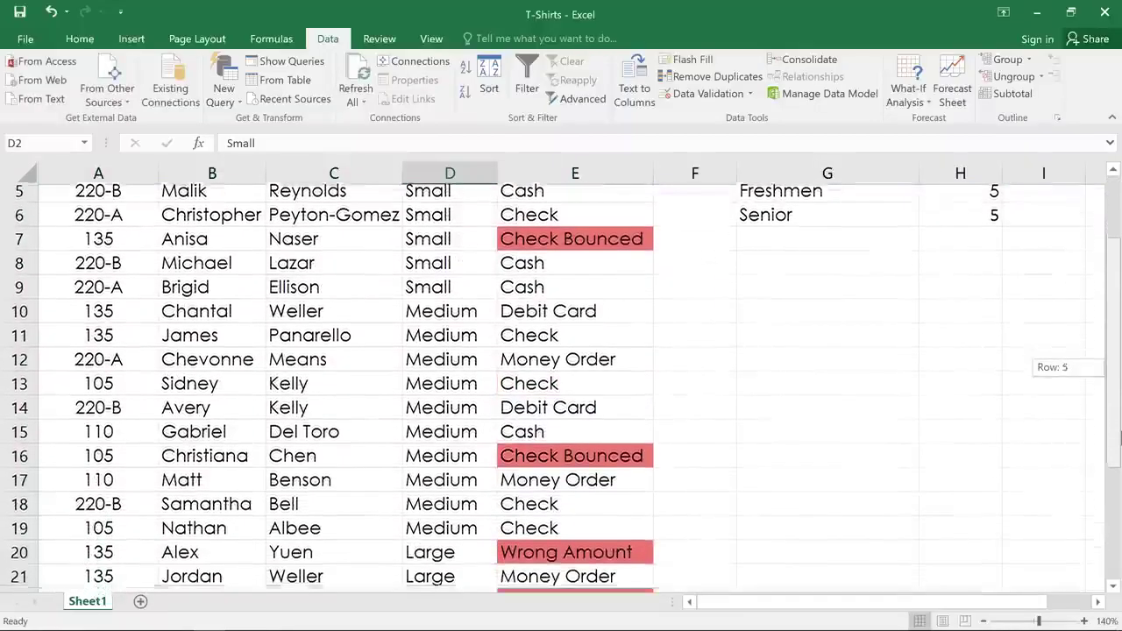
pyautogui.moveTo(1120, 438); pyautogui.dragTo(1117, 350)
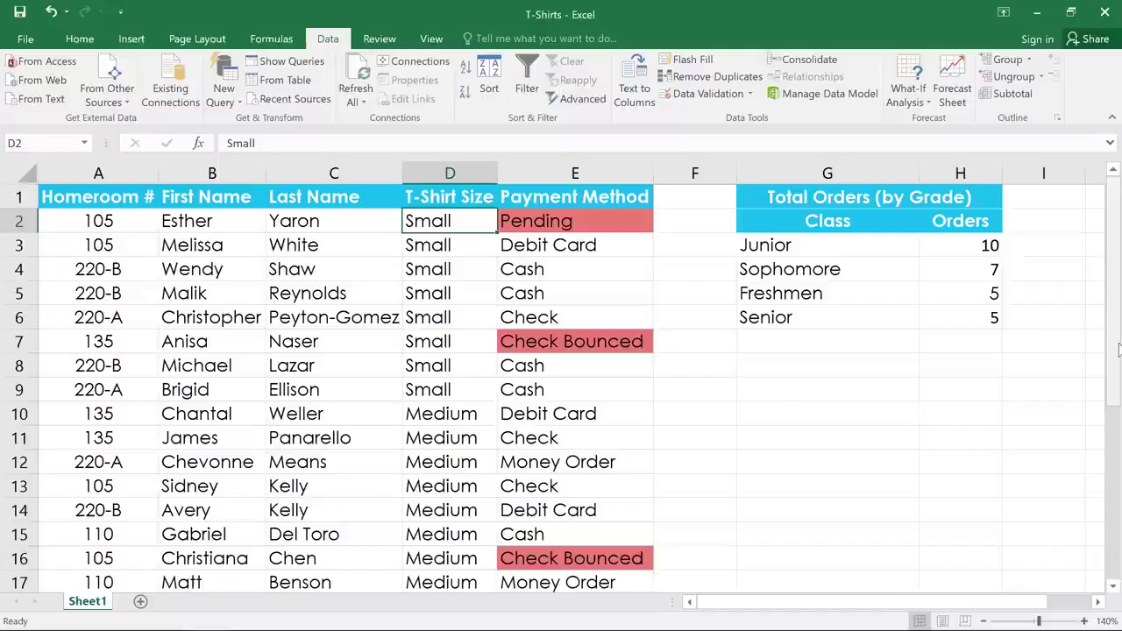
# Step: Add a second sort level by Homeroom #, Smallest to Largest, after T-Shirt Size
pyautogui.click(488, 79)
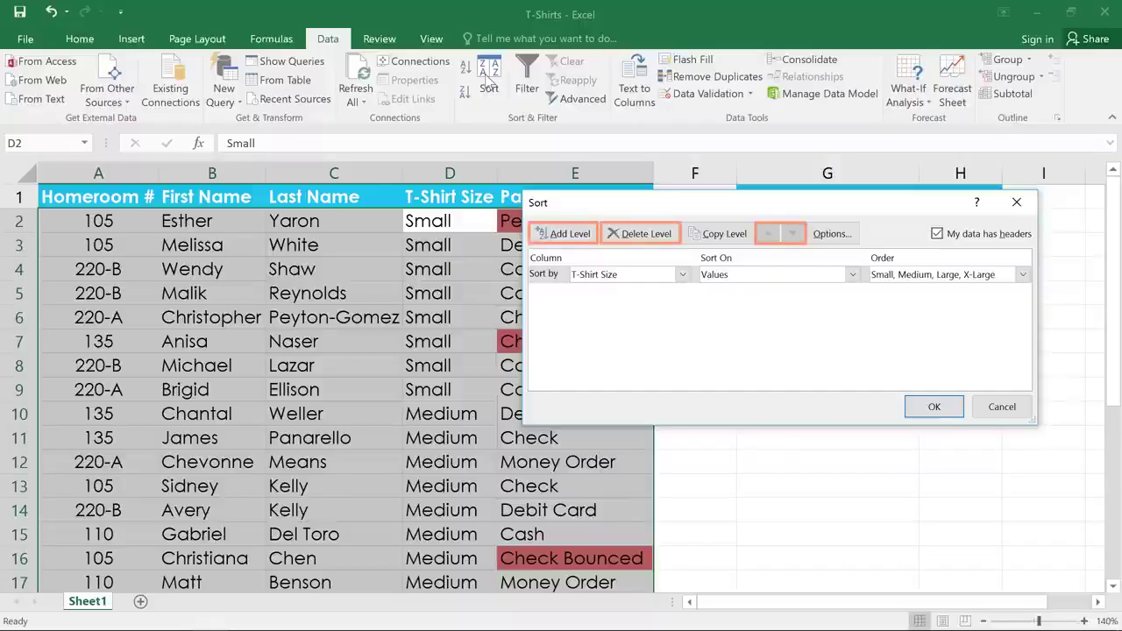
pyautogui.click(568, 234)
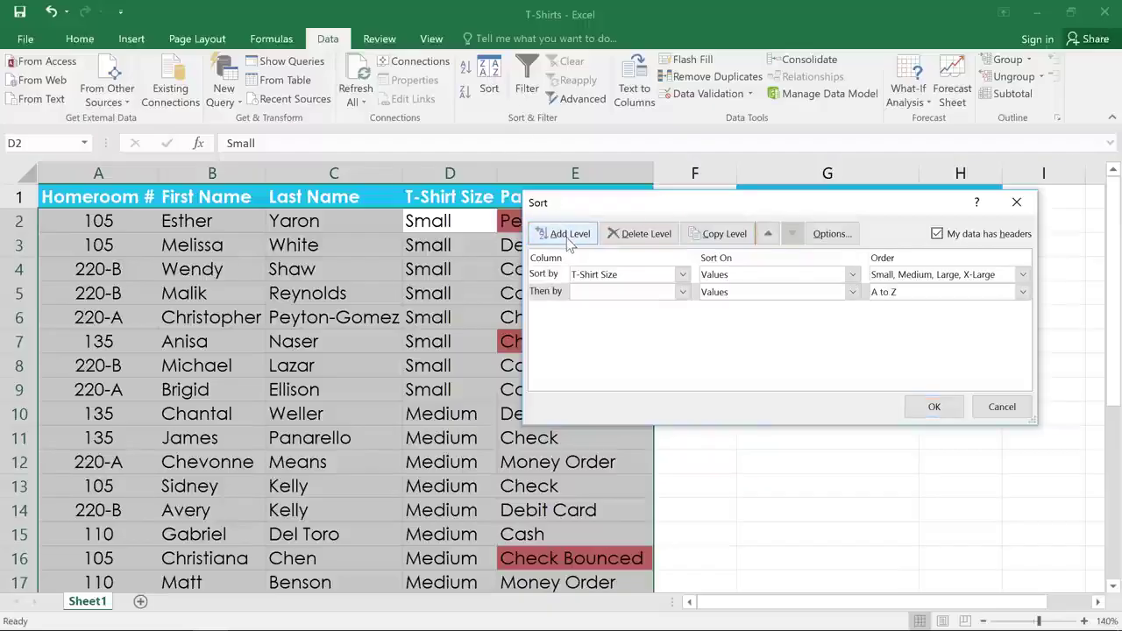
pyautogui.click(682, 293)
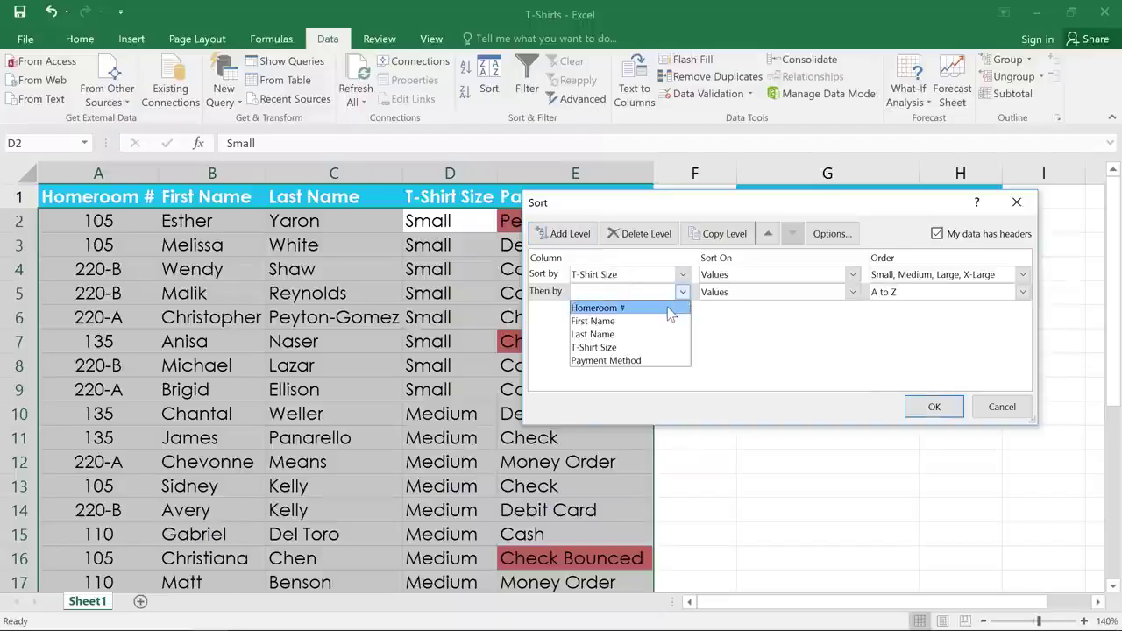
pyautogui.click(668, 308)
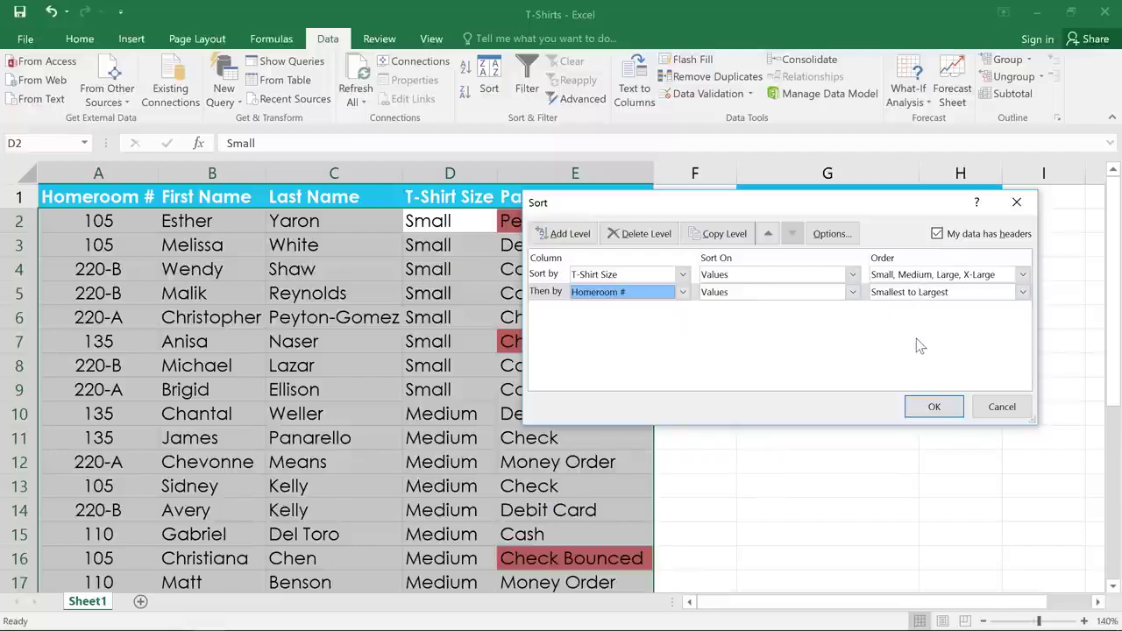
pyautogui.click(922, 412)
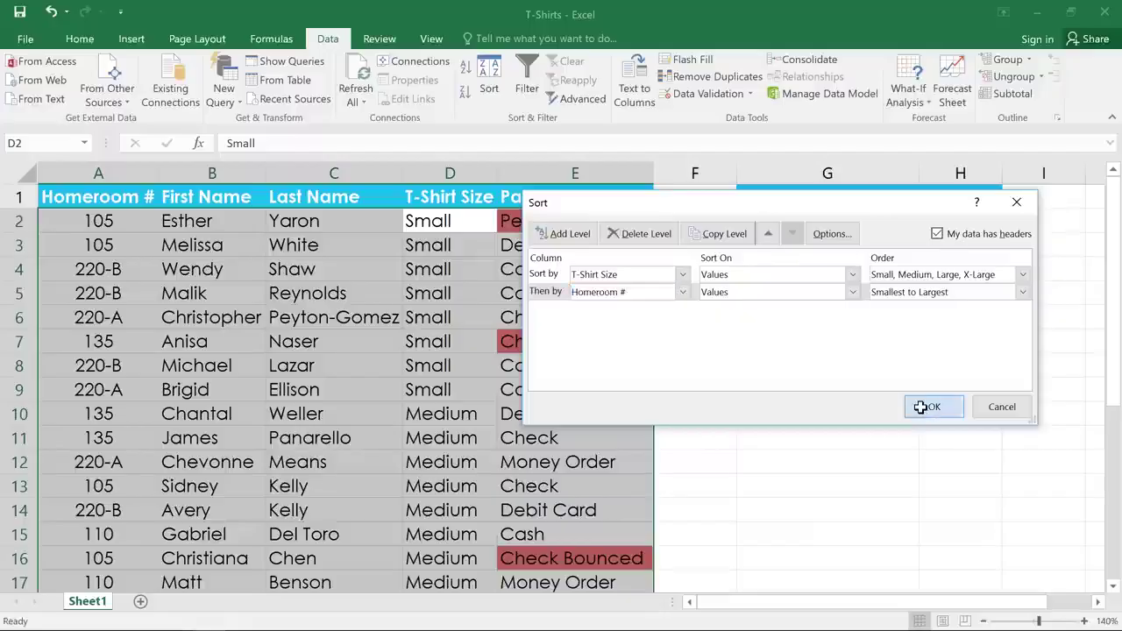